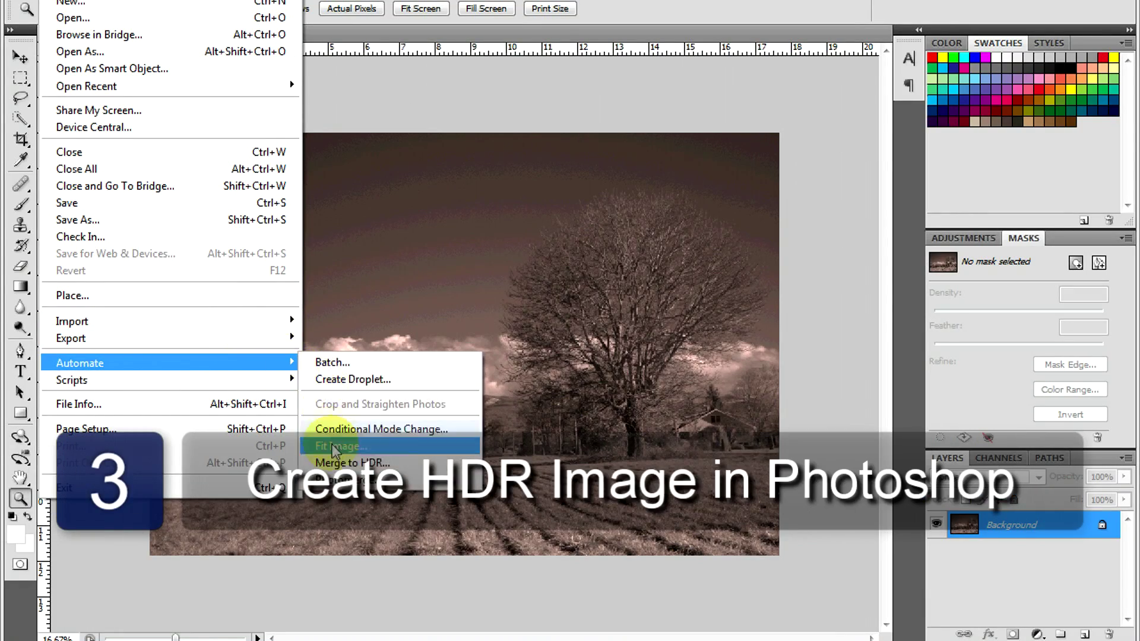
Step: Select _MG_0759, _MG_0761 and _MG_0762 as Merge to HDR sources, then cancel without merging
{"action": "left_click", "coordinate": [337, 465]}
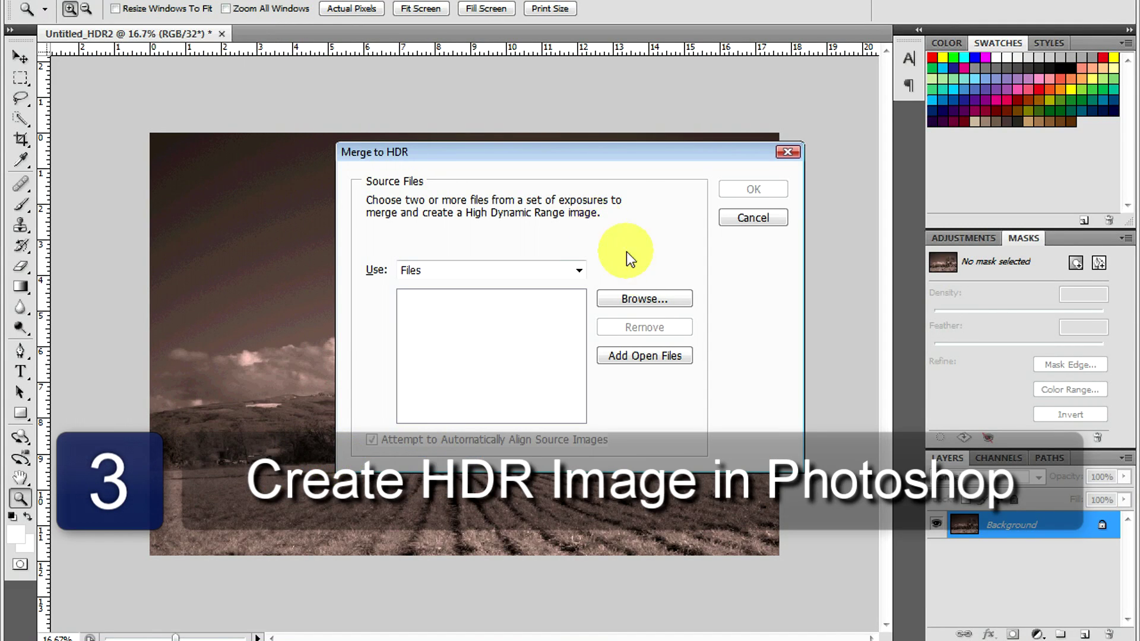
{"action": "left_click", "coordinate": [635, 298]}
{"action": "left_click", "coordinate": [466, 138]}
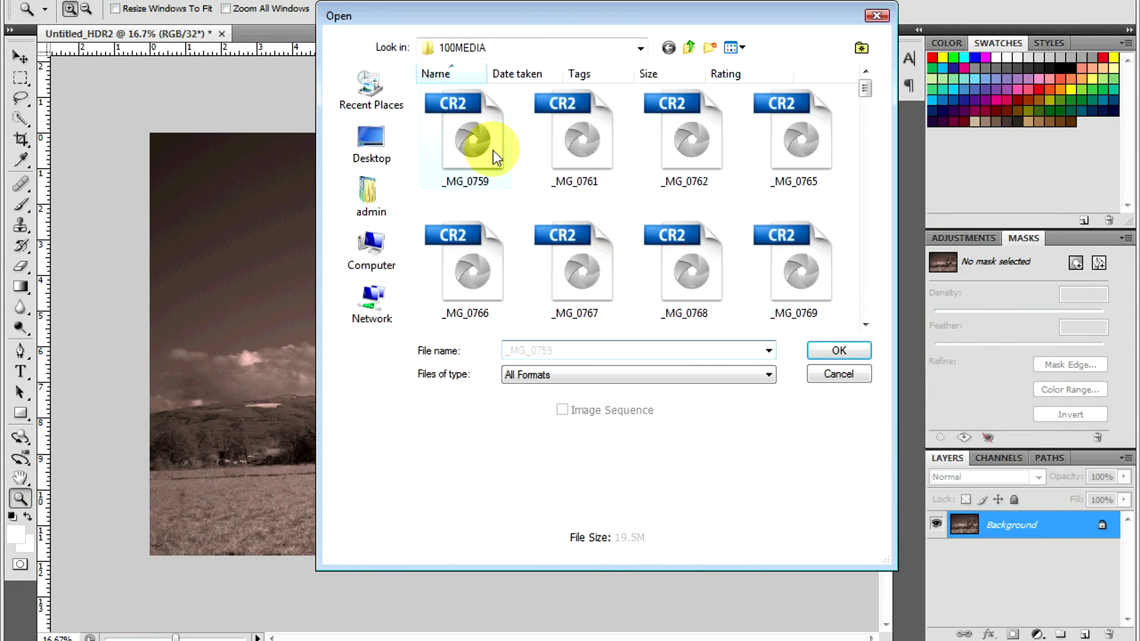
{"action": "left_click", "coordinate": [680, 138], "text": "shift"}
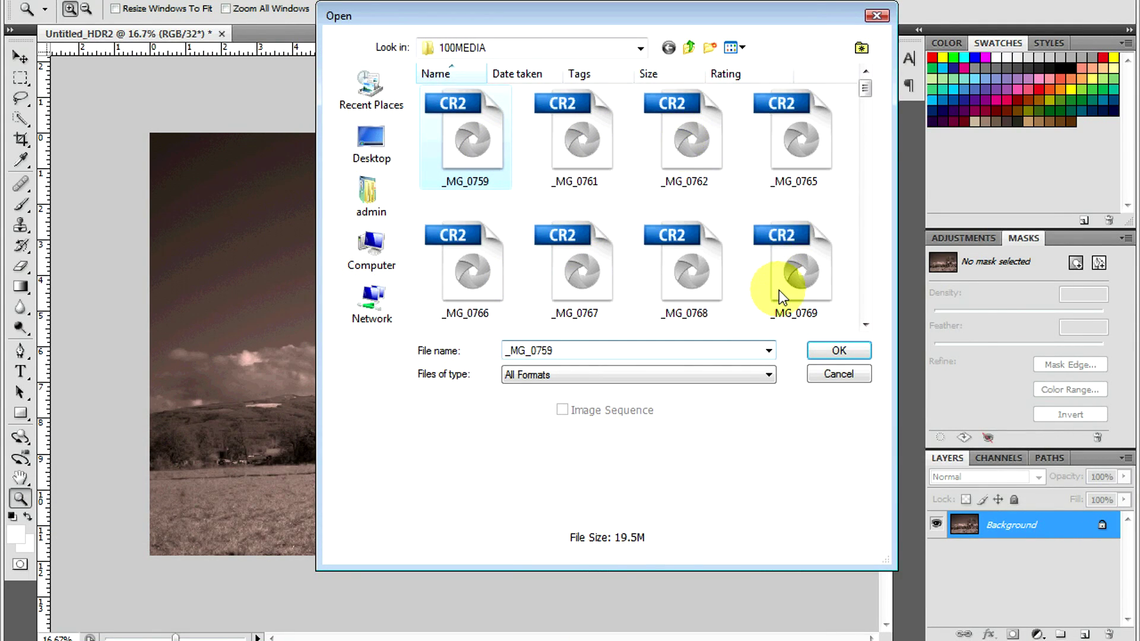
{"action": "left_click", "coordinate": [839, 350]}
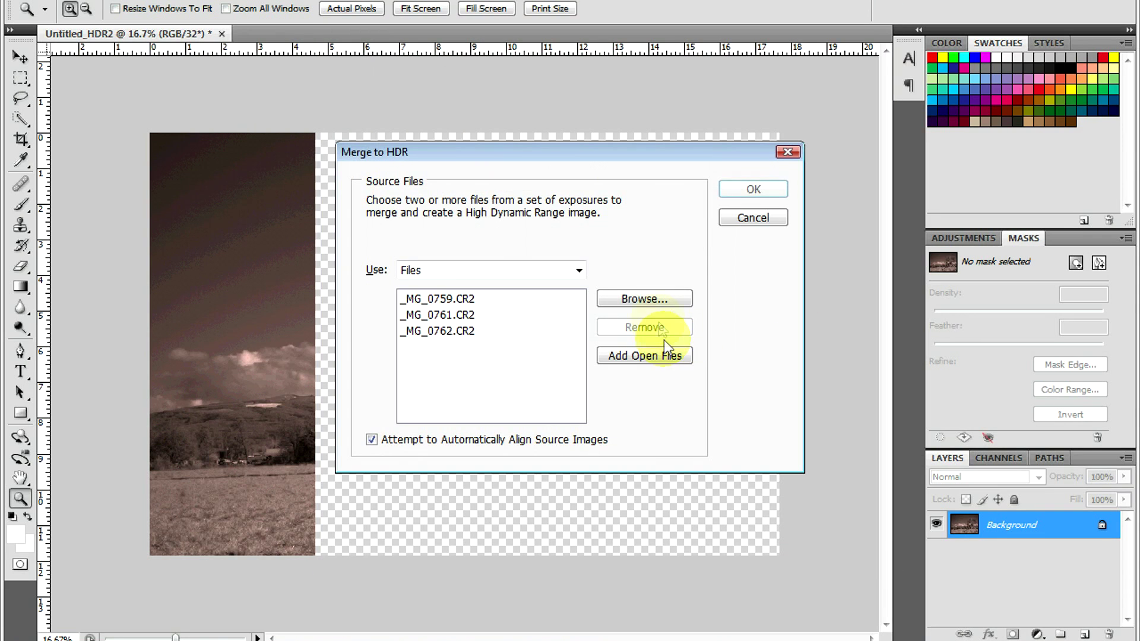
{"action": "left_click", "coordinate": [753, 218]}
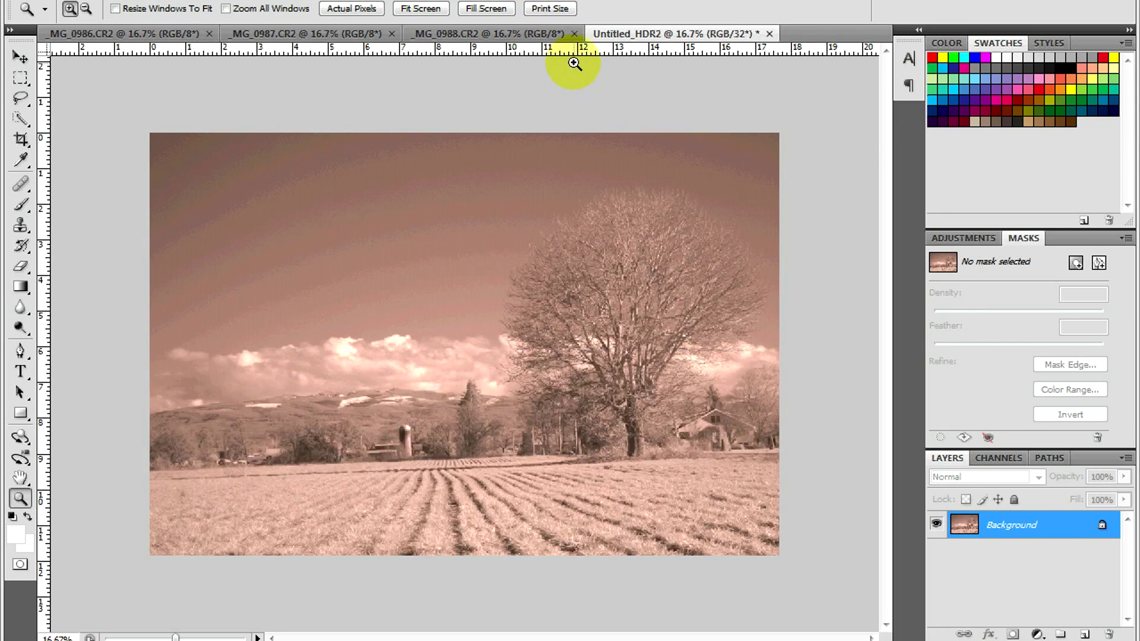
Step: Close _MG_0988.CR2 and _MG_0987.CR2, discarding changes in each save prompt
{"action": "left_click", "coordinate": [576, 35]}
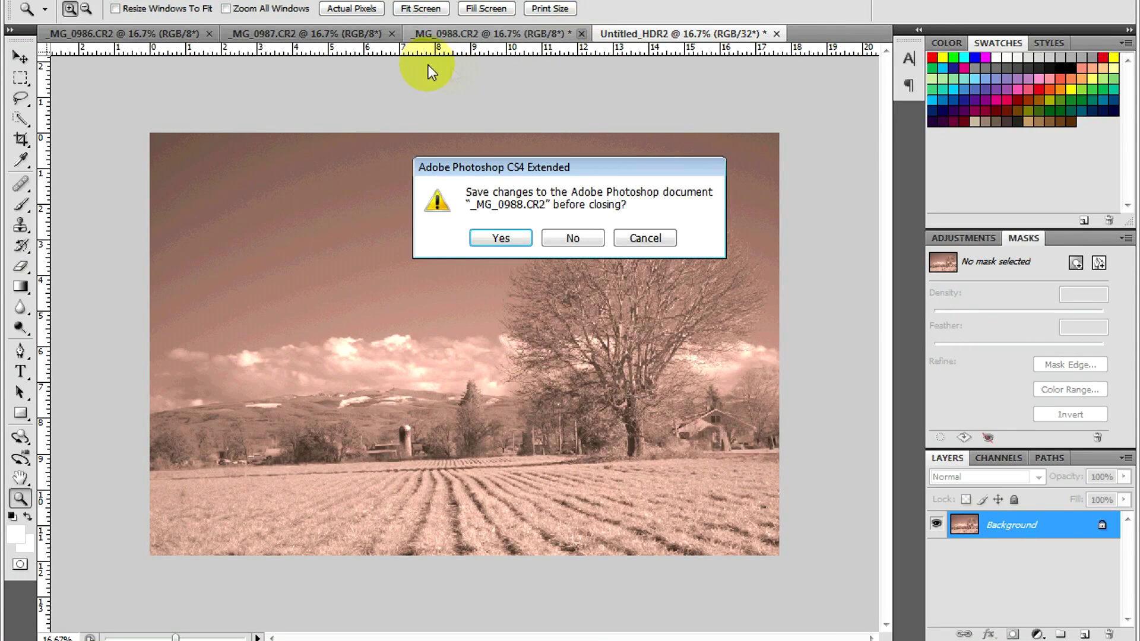
{"action": "left_click", "coordinate": [572, 239]}
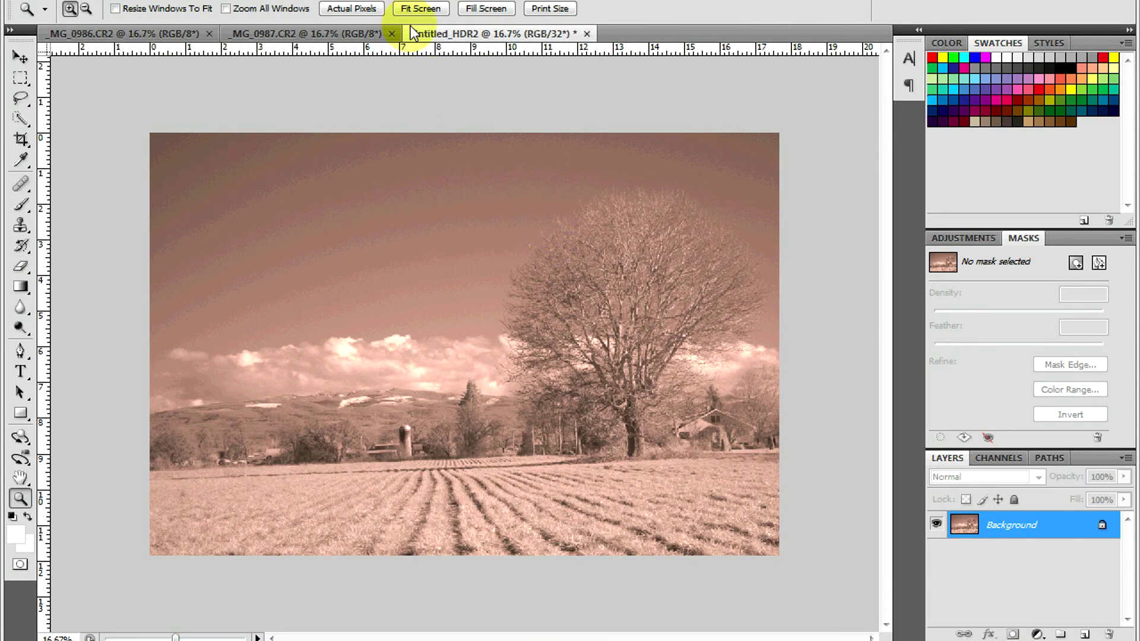
{"action": "left_click", "coordinate": [392, 34]}
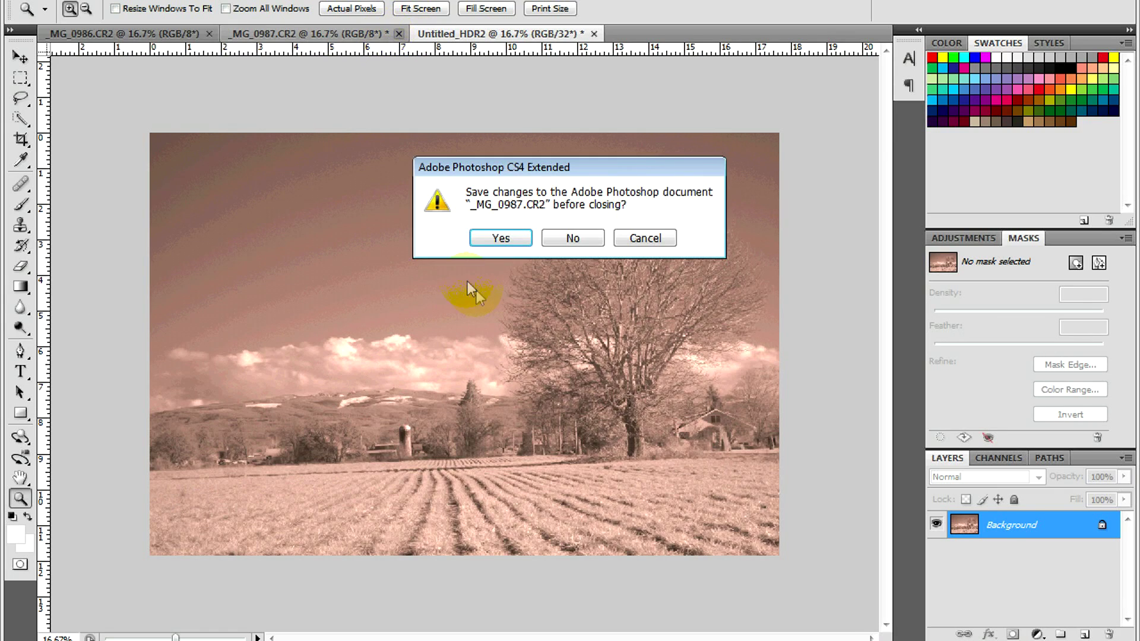
{"action": "left_click", "coordinate": [569, 238]}
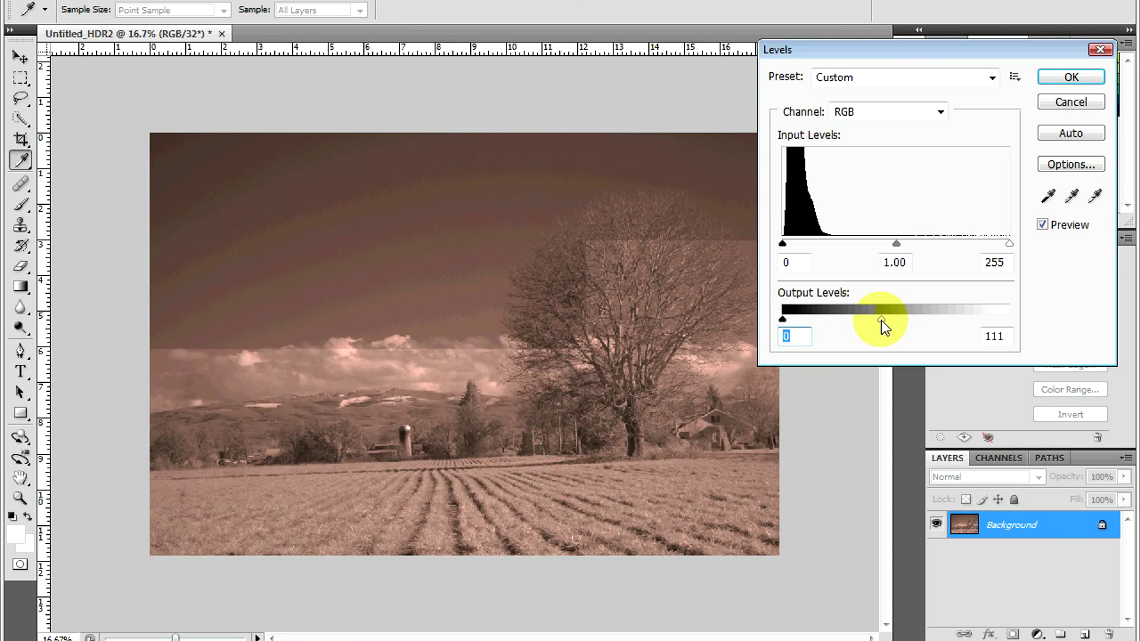
Step: Drag the Levels output white slider darker, then return it to 255
{"action": "mouse_move", "coordinate": [880, 319]}
{"action": "left_mouse_down"}
{"action": "mouse_move", "coordinate": [812, 322]}
{"action": "mouse_move", "coordinate": [1059, 333]}
{"action": "left_mouse_up"}
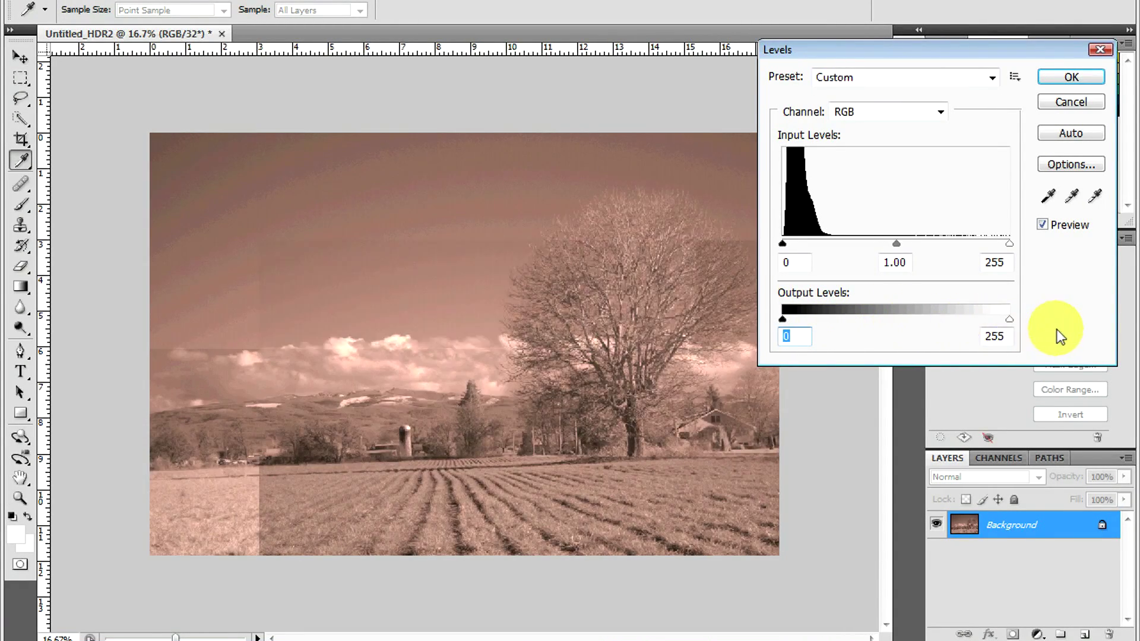